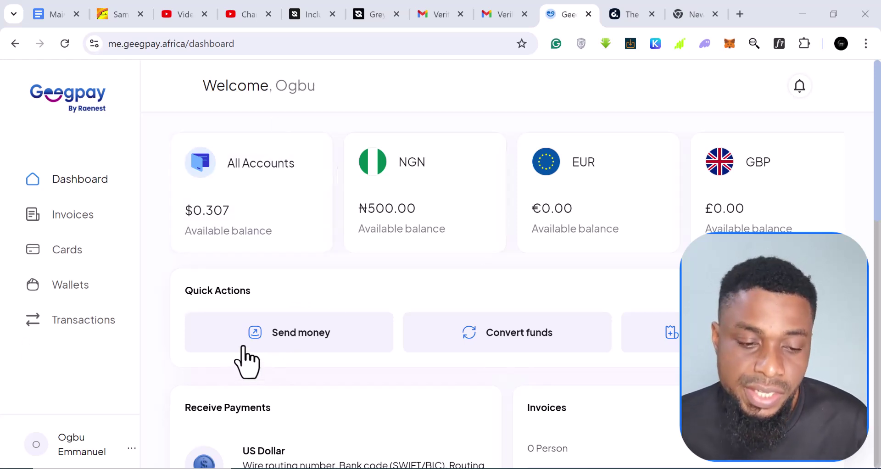
Step: Open the empty Invoices list, preview the new-invoice customer step, then return to the list
scroll(59, 253, "down", 2)
scroll(60, 253, "up", 2)
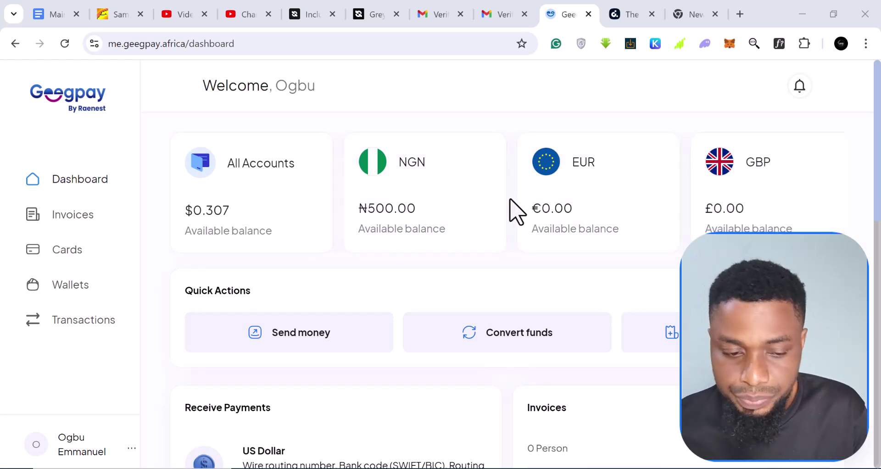
left_click(73, 216)
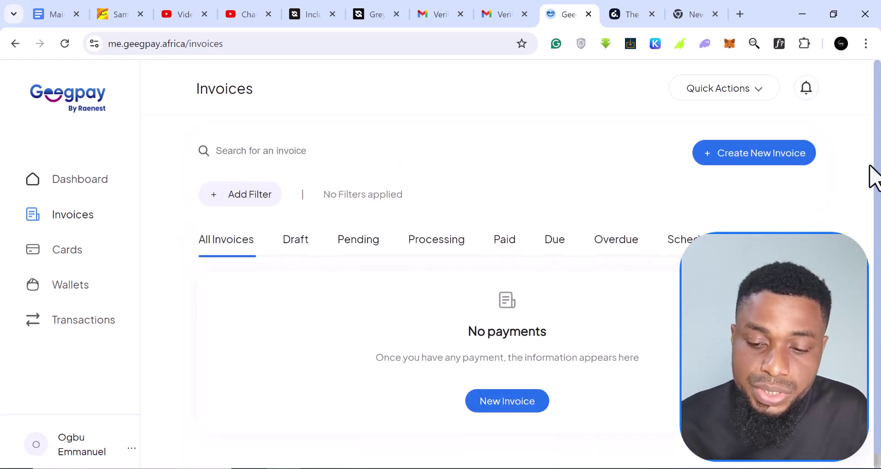
left_click(736, 159)
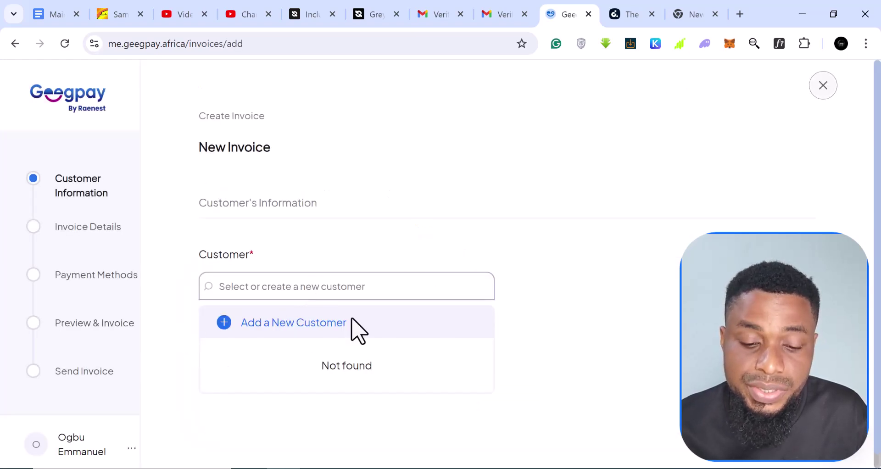
scroll(350, 355, "down", 1)
scroll(354, 367, "down", 1)
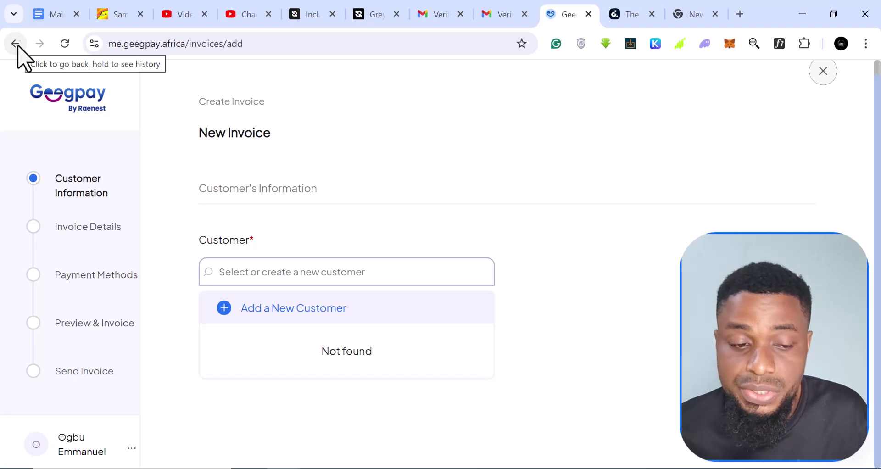
left_click(16, 44)
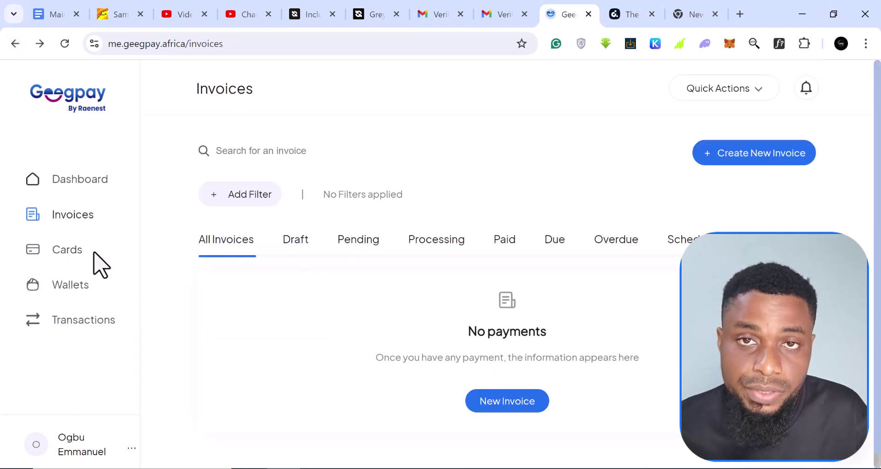
Step: Visit the empty Cards page and begin creating a new card
left_click(67, 257)
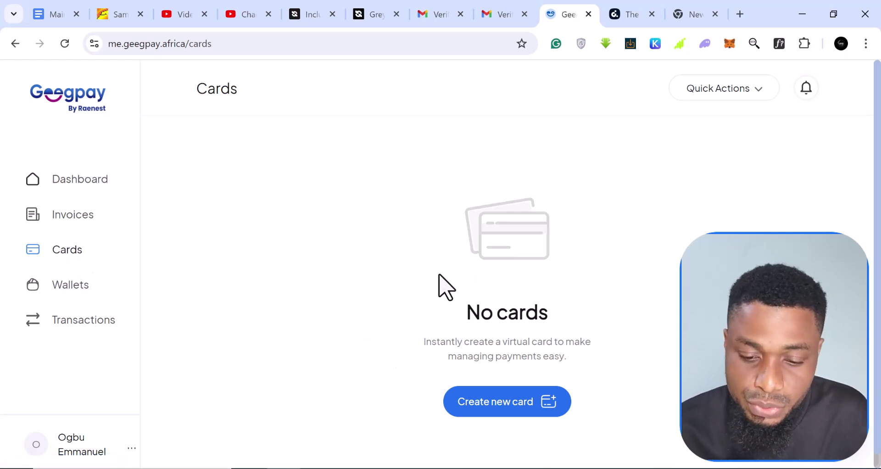
scroll(438, 275, "down", 1)
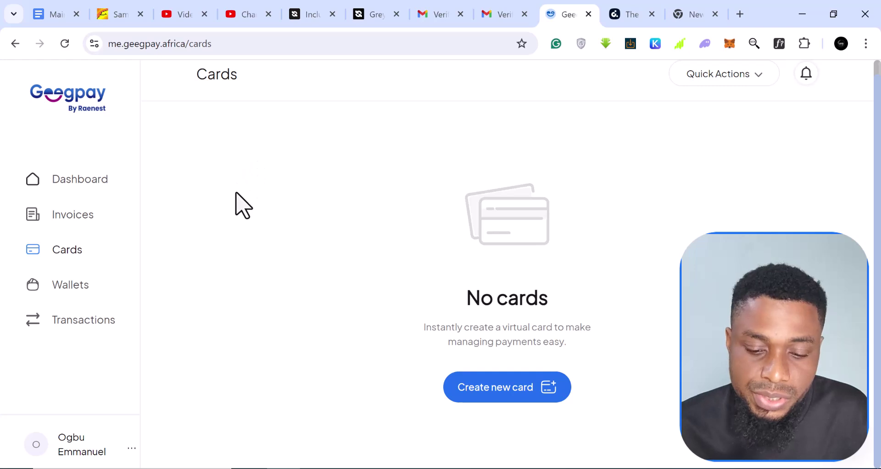
left_click(493, 394)
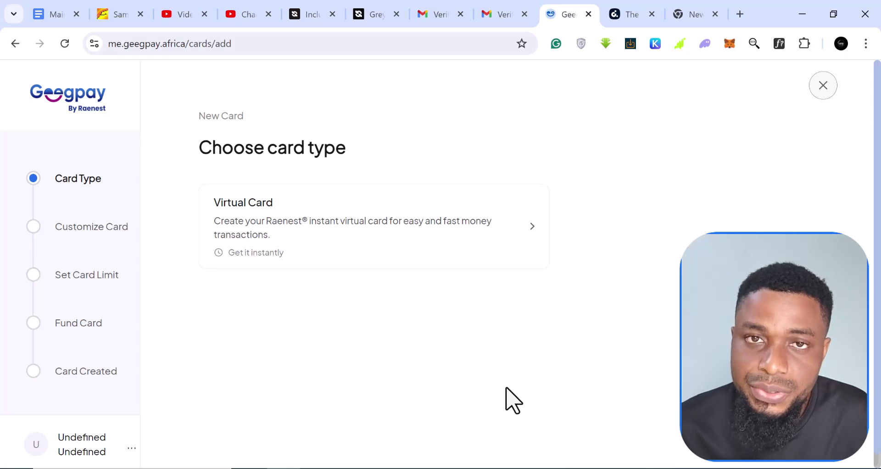
Step: Choose Virtual Card, enter a card nickname, and confirm the card design
left_click(287, 243)
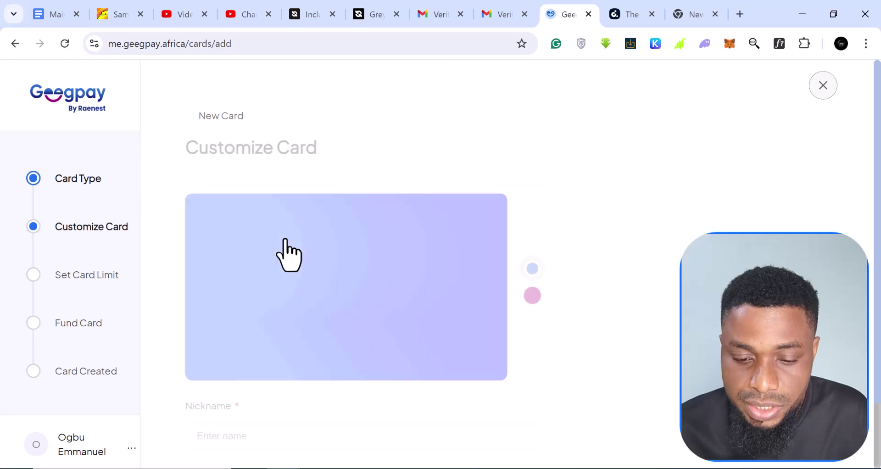
scroll(459, 326, "down", 2)
scroll(447, 333, "down", 1)
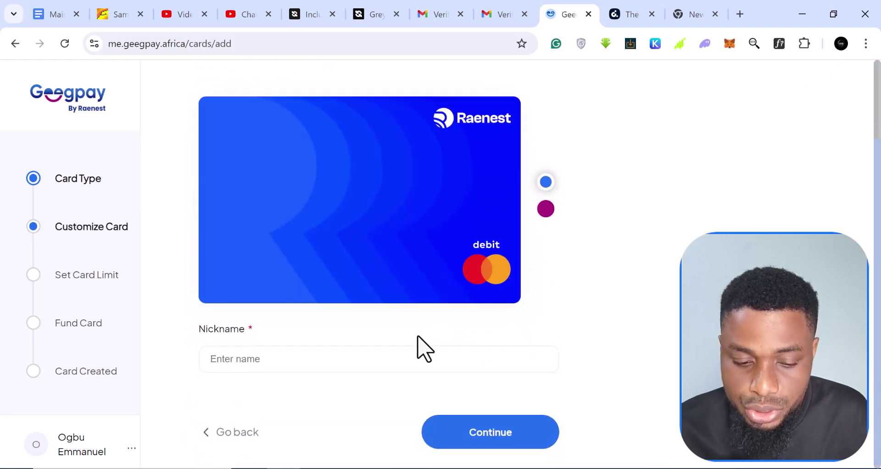
left_click(318, 358)
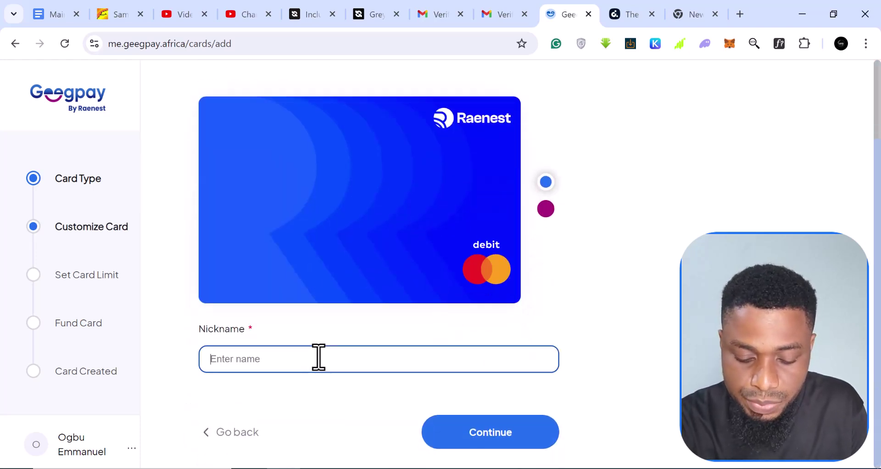
type("Good Nu")
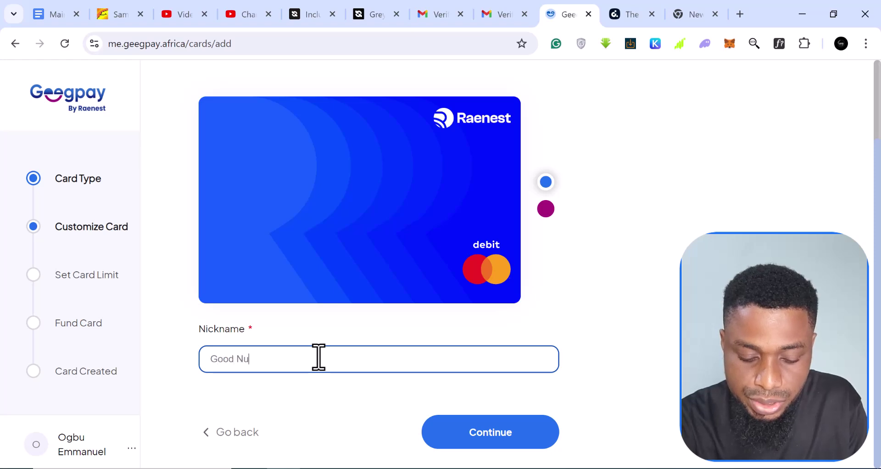
type("el")
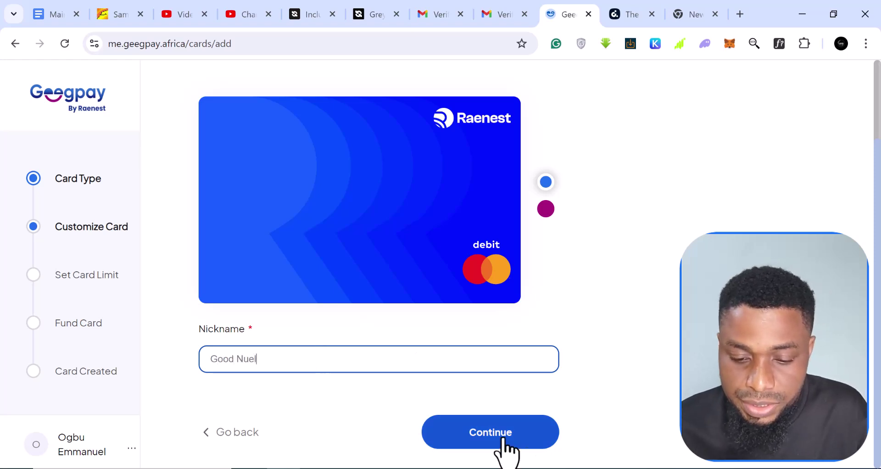
left_click(503, 440)
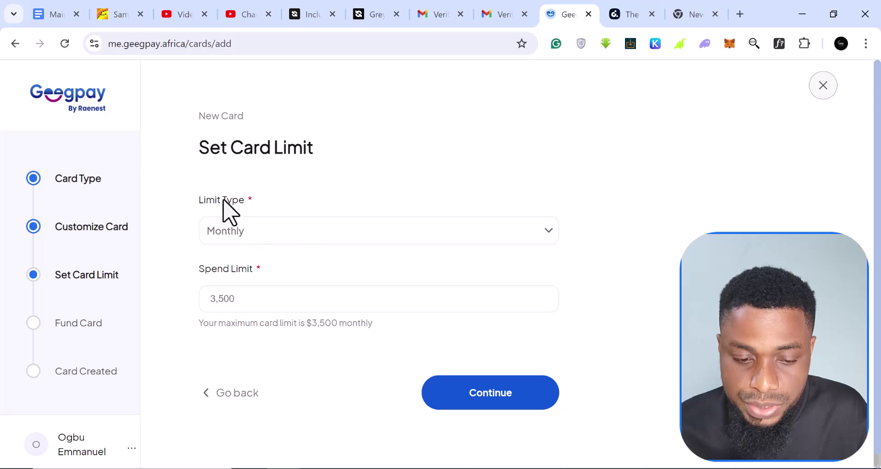
Step: Keep a Monthly spend limit of 3,500 and continue to funding
left_click(275, 241)
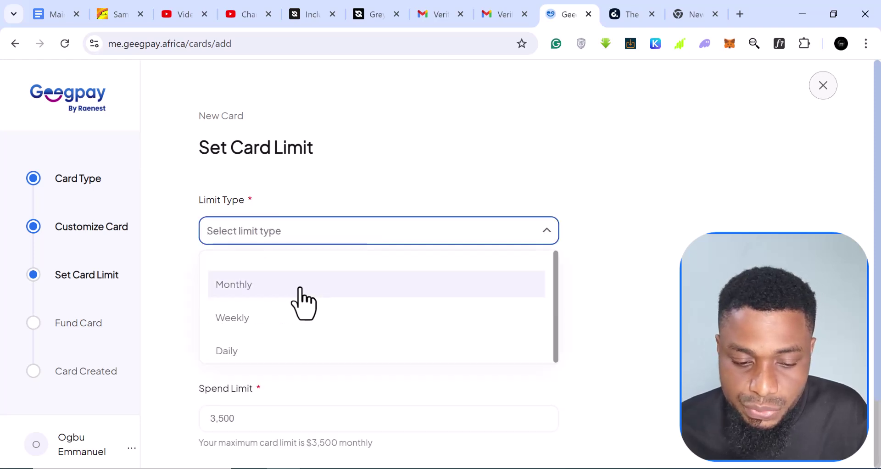
left_click(275, 288)
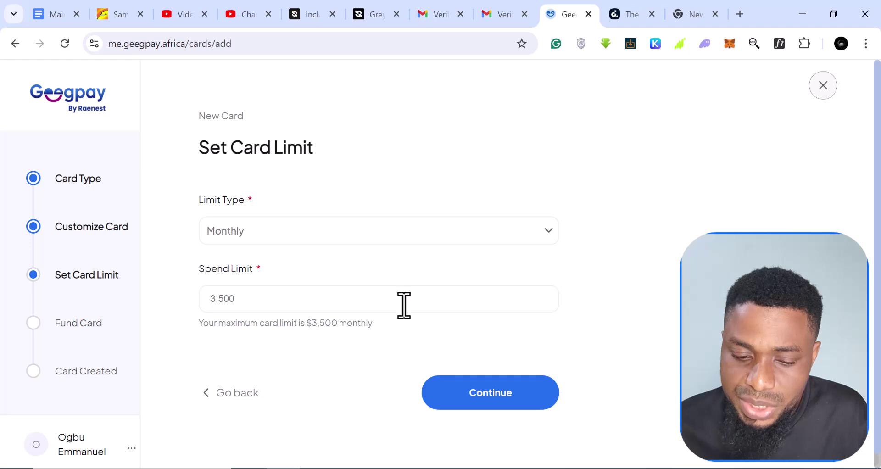
scroll(401, 294, "down", 1)
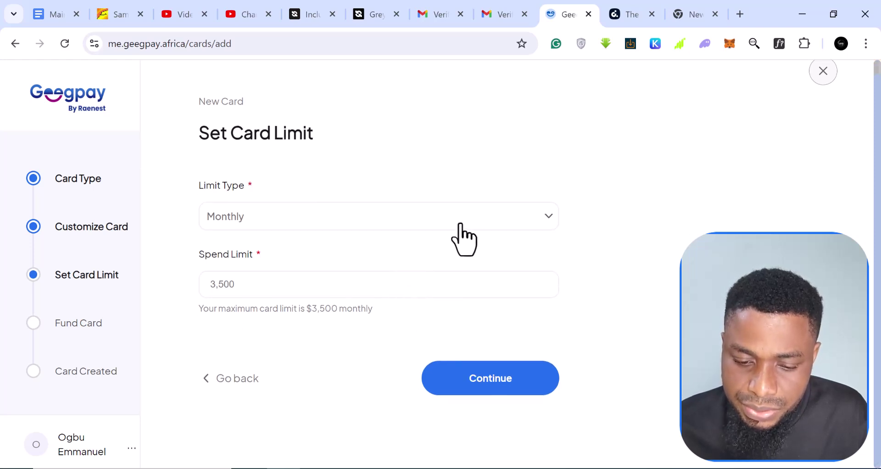
left_click(476, 370)
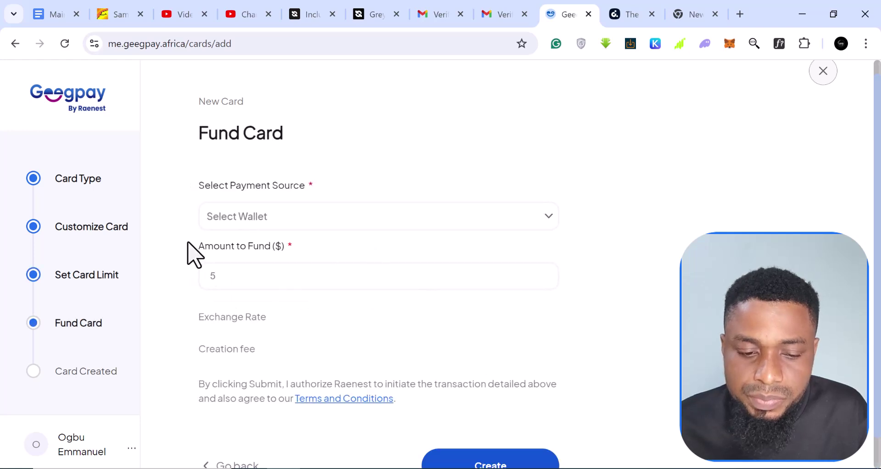
Step: Select the Nigerian Naira wallet as the card's funding source
left_click(362, 214)
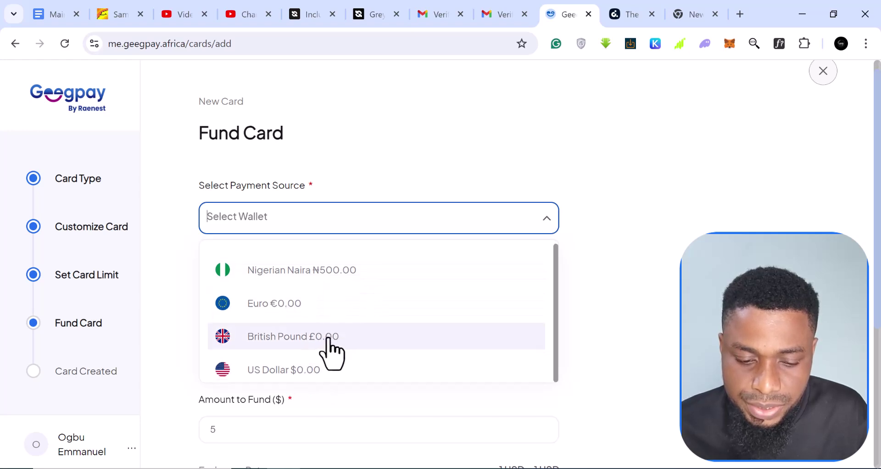
left_click(292, 276)
scroll(333, 264, "down", 2)
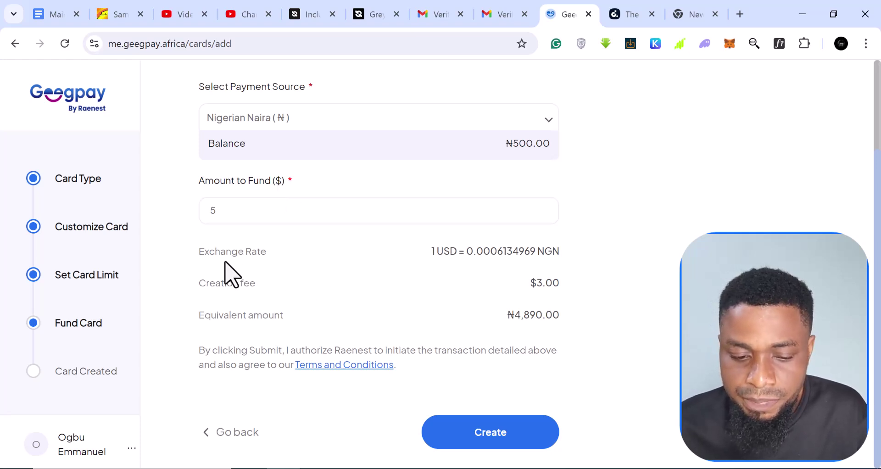
Step: Highlight the $3.00 creation fee and ₦4,890 equivalent, then abandon setup for Cards
left_click_drag(199, 288, 263, 290)
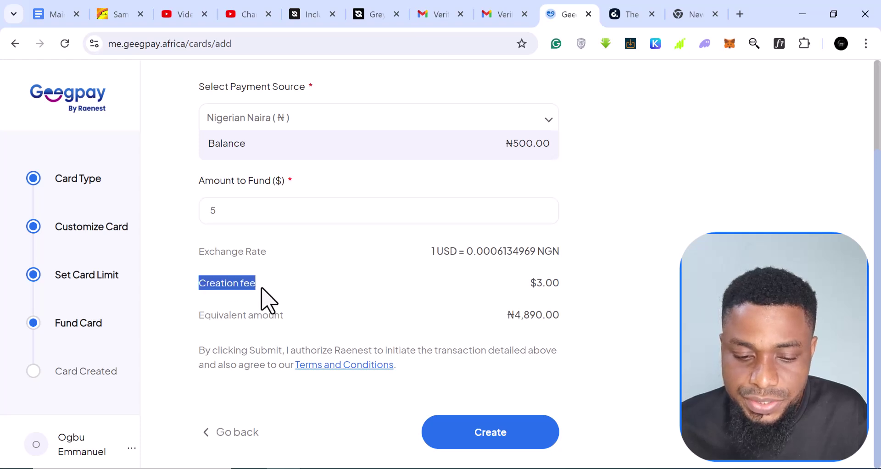
left_click_drag(531, 286, 557, 287)
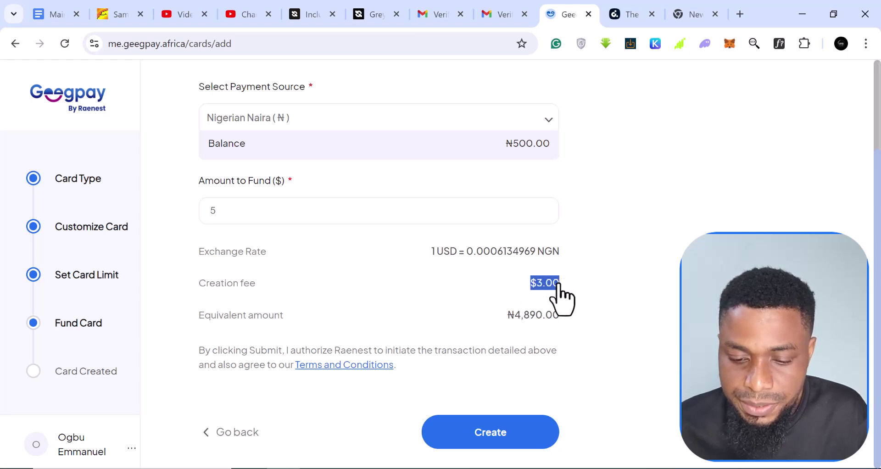
left_click_drag(201, 320, 250, 316)
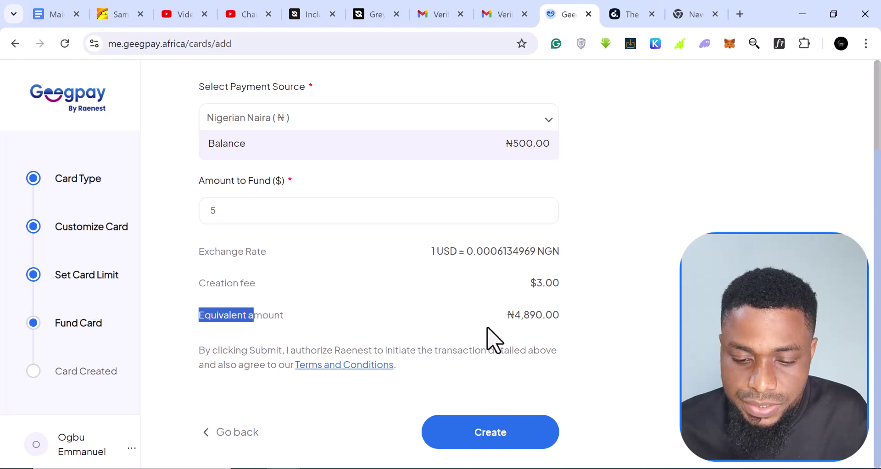
left_click(515, 321)
left_click_drag(514, 317, 545, 319)
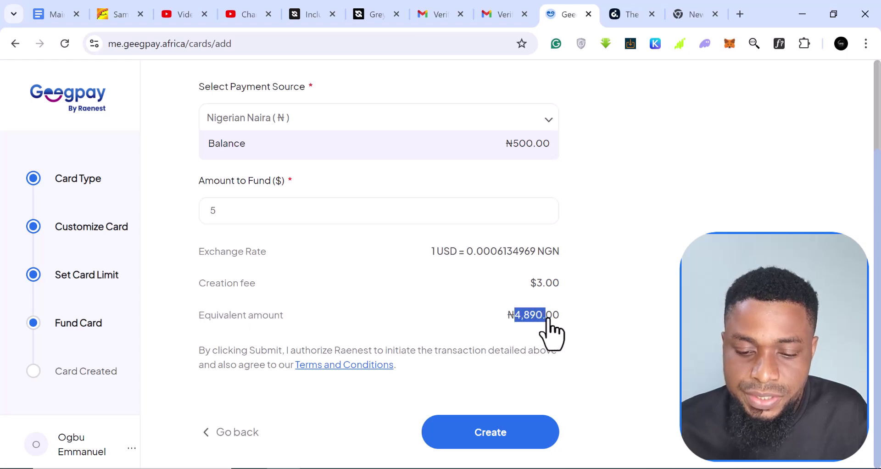
scroll(505, 340, "up", 2)
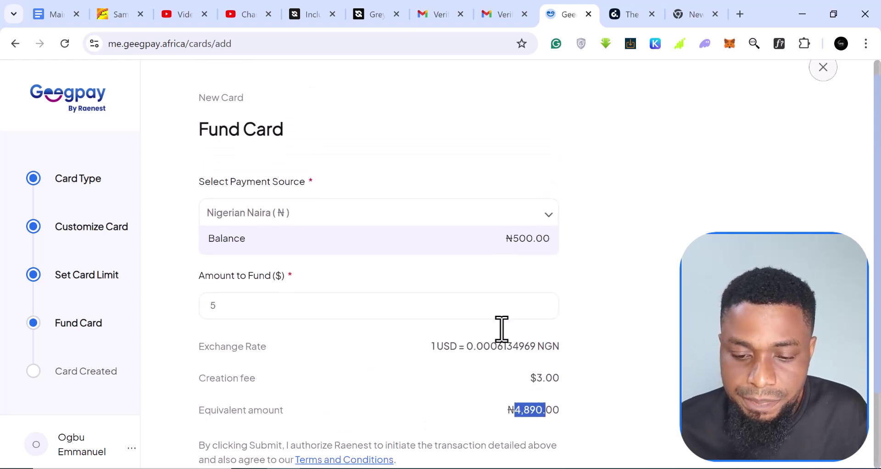
scroll(505, 334, "down", 2)
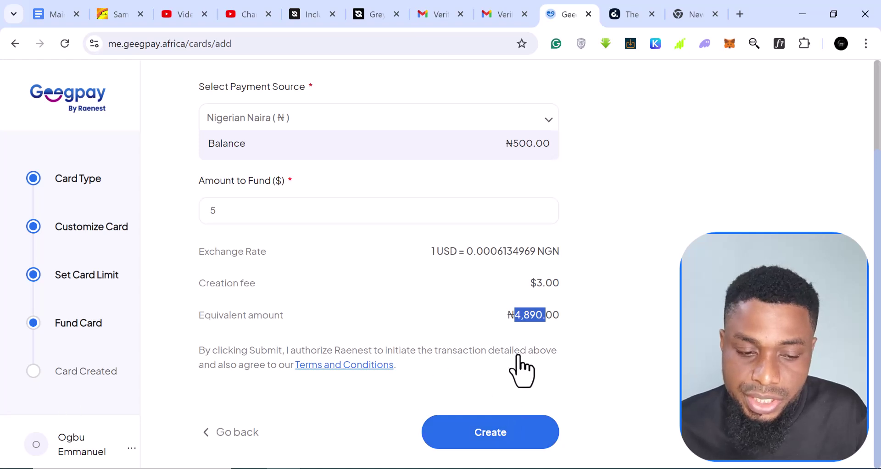
scroll(252, 217, "up", 3)
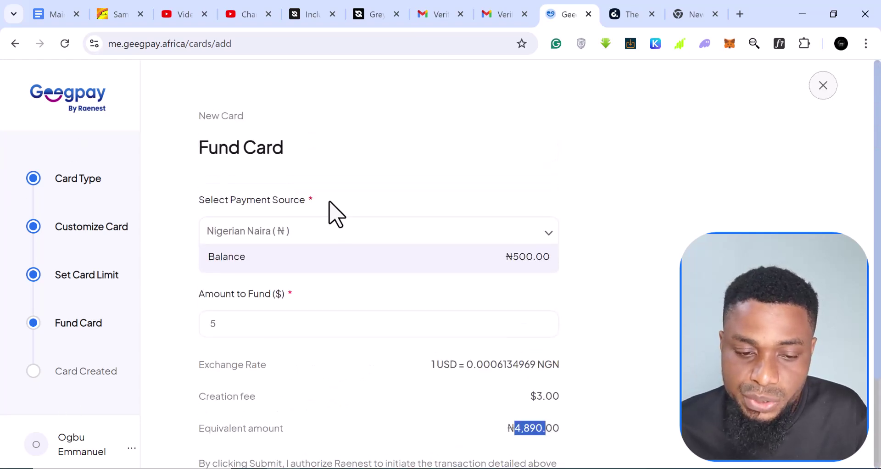
left_click(13, 47)
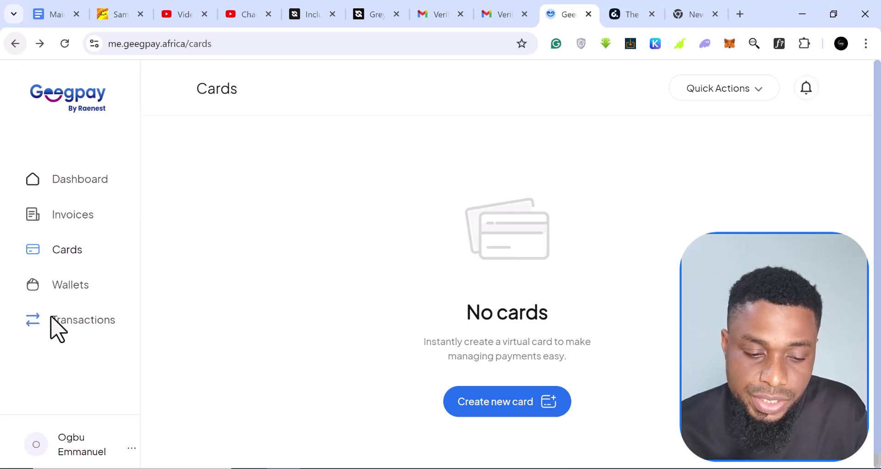
Step: Open Wallets and scroll through the US Dollar balance, account details and recent transactions
scroll(74, 335, "down", 1)
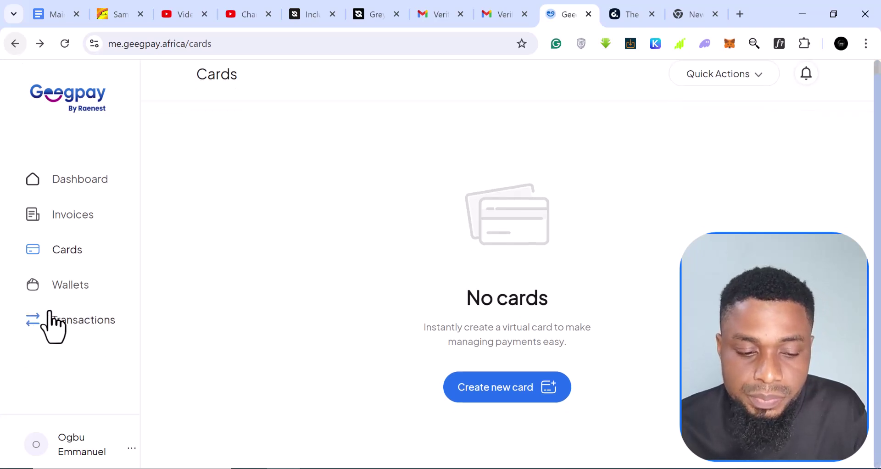
left_click(69, 286)
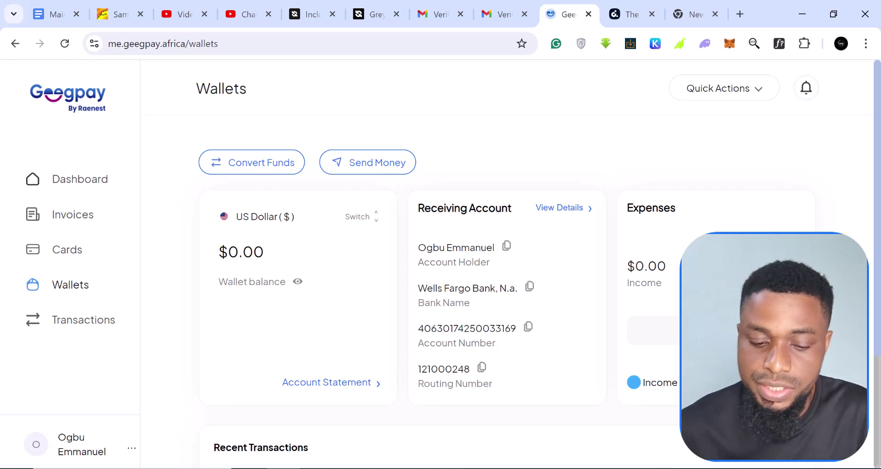
scroll(458, 275, "down", 3)
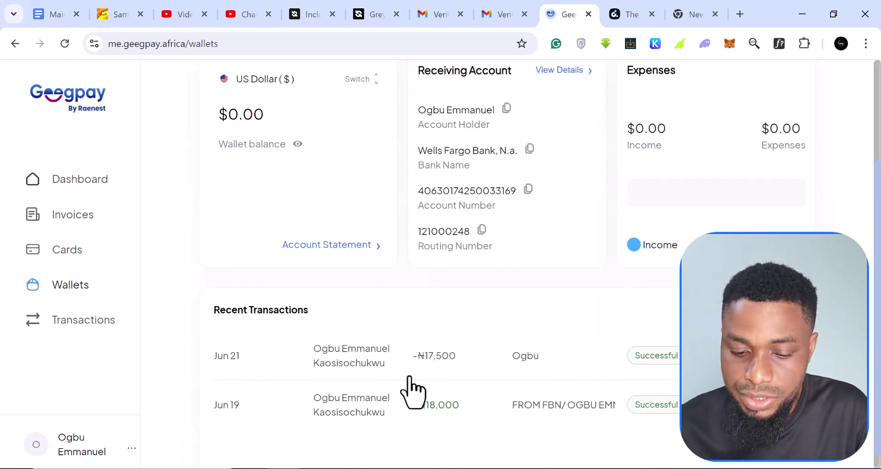
scroll(514, 358, "up", 3)
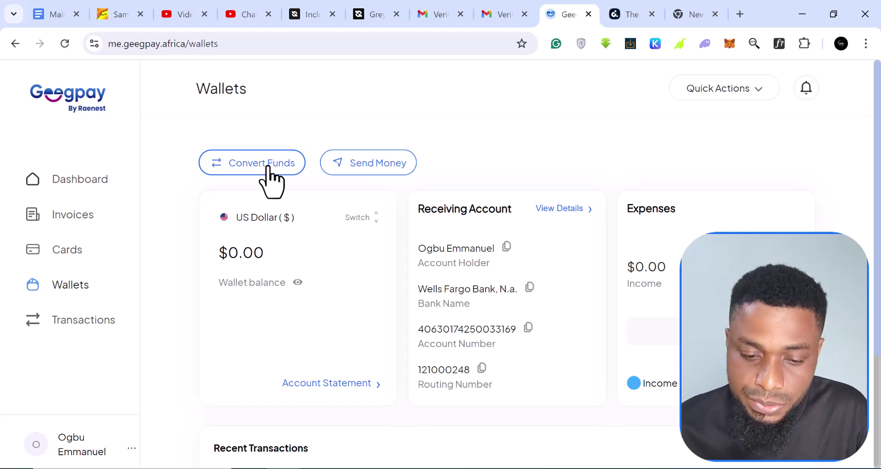
left_click(364, 167)
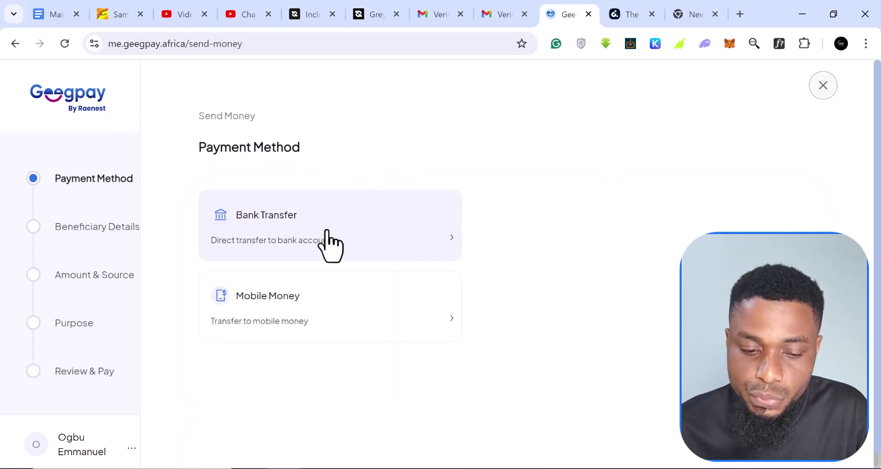
left_click(328, 234)
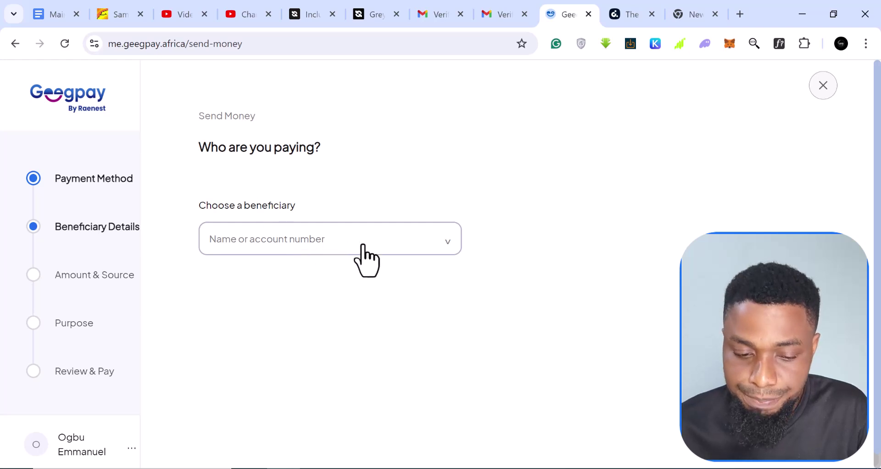
scroll(348, 247, "down", 1)
left_click(345, 225)
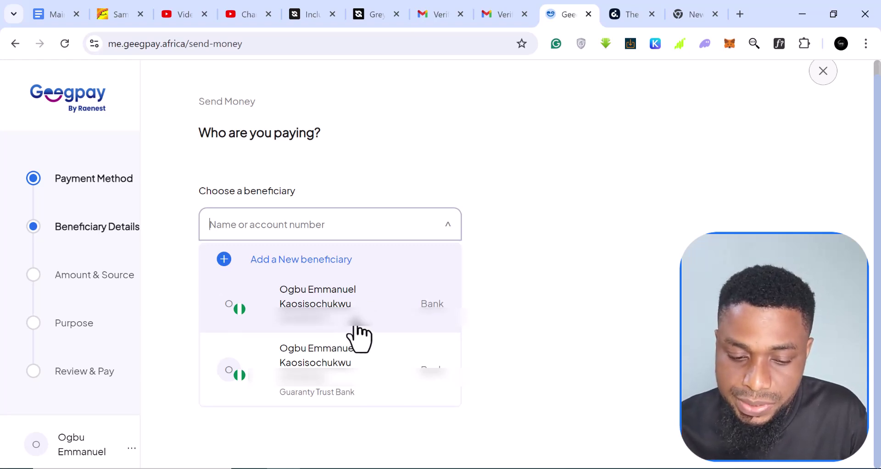
left_click(359, 338)
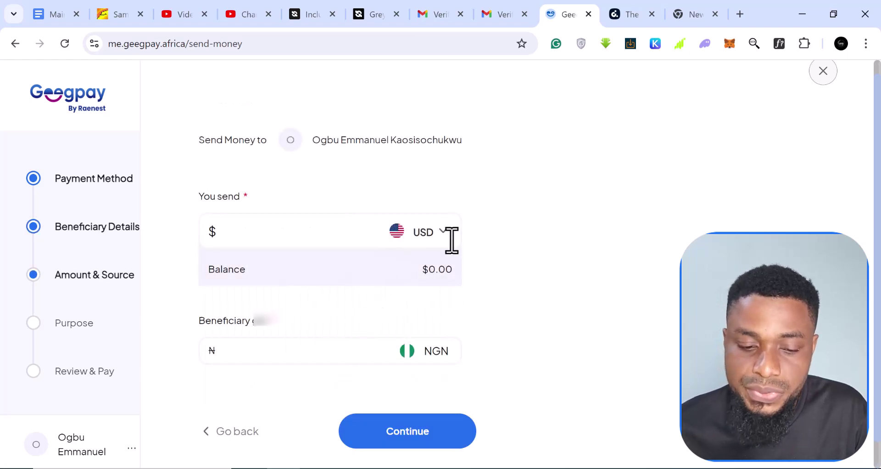
left_click(286, 236)
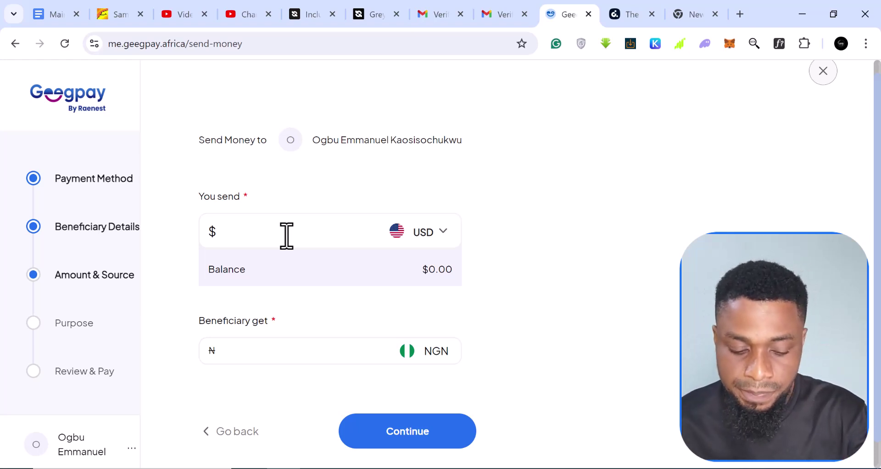
type("1")
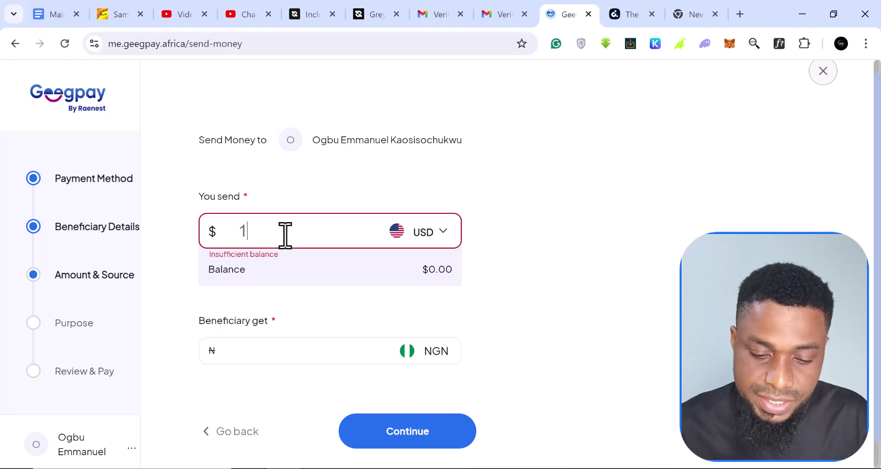
scroll(406, 399, "down", 1)
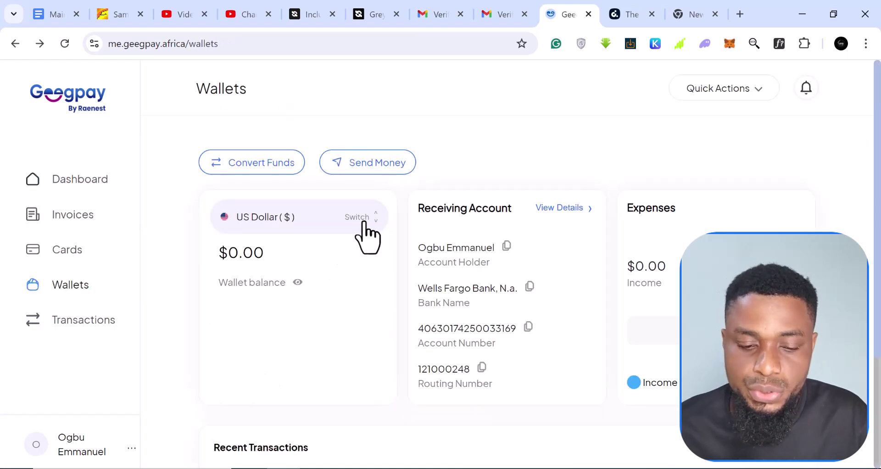
Step: Switch to the Naira wallet and start a bank transfer to the first saved beneficiary
left_click(365, 223)
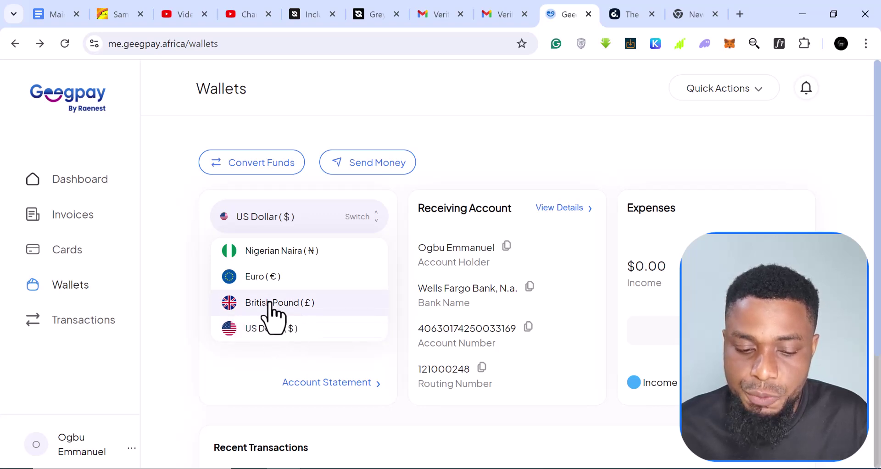
left_click(269, 250)
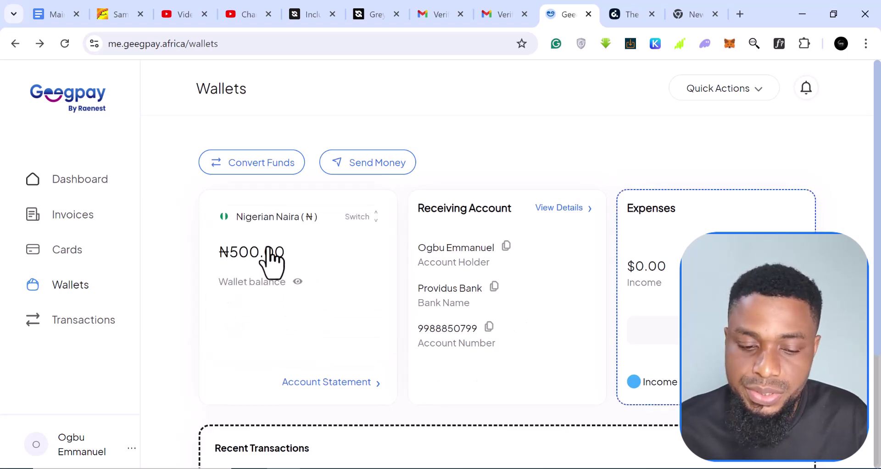
left_click(373, 166)
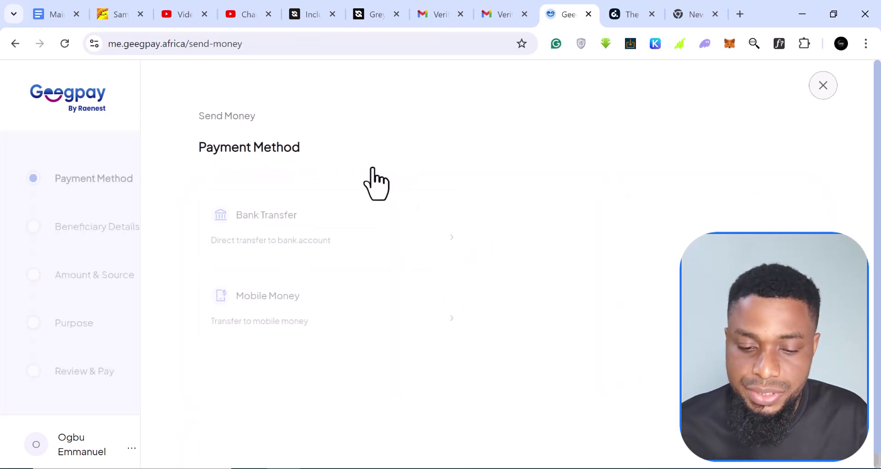
left_click(327, 248)
left_click(356, 249)
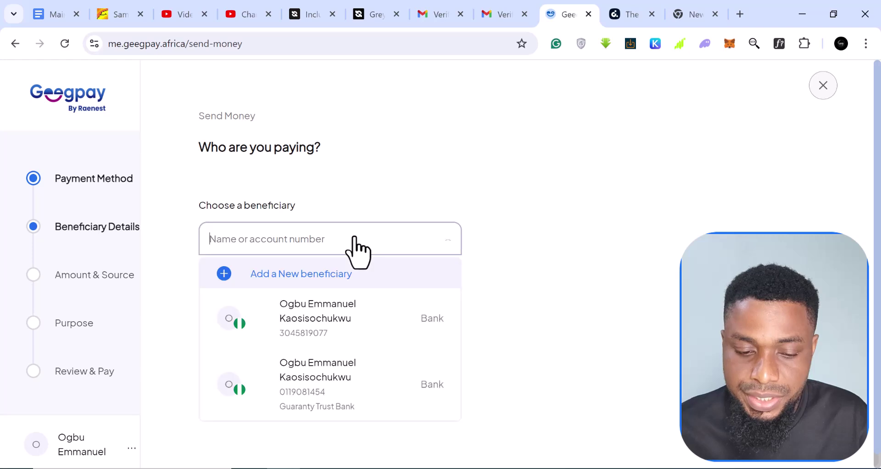
left_click(335, 327)
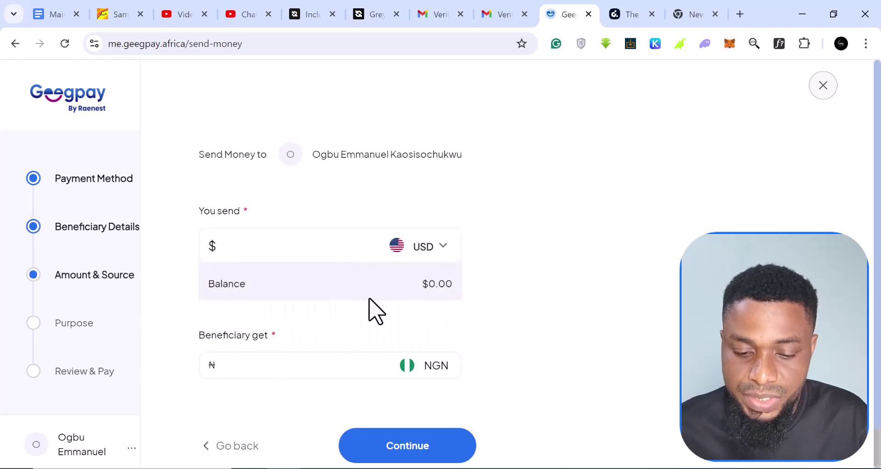
Step: Quote a ₦400 send from the Naira balance, then drop it and return to Wallets
scroll(352, 319, "down", 1)
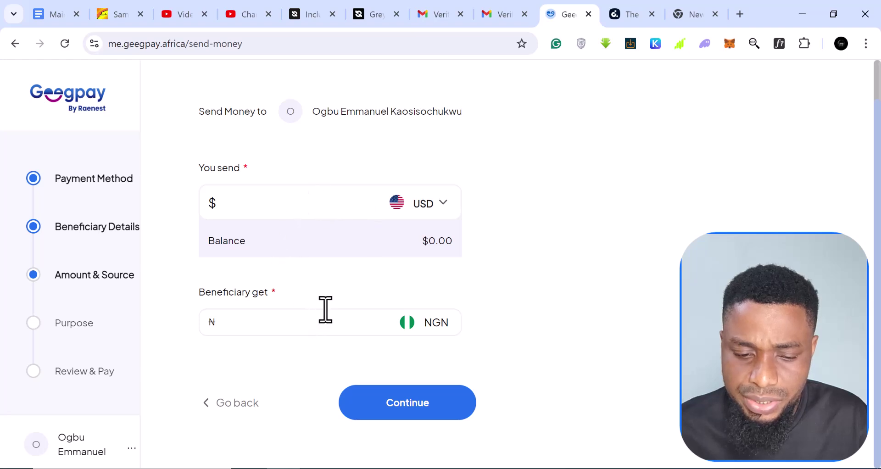
left_click(442, 206)
left_click(410, 254)
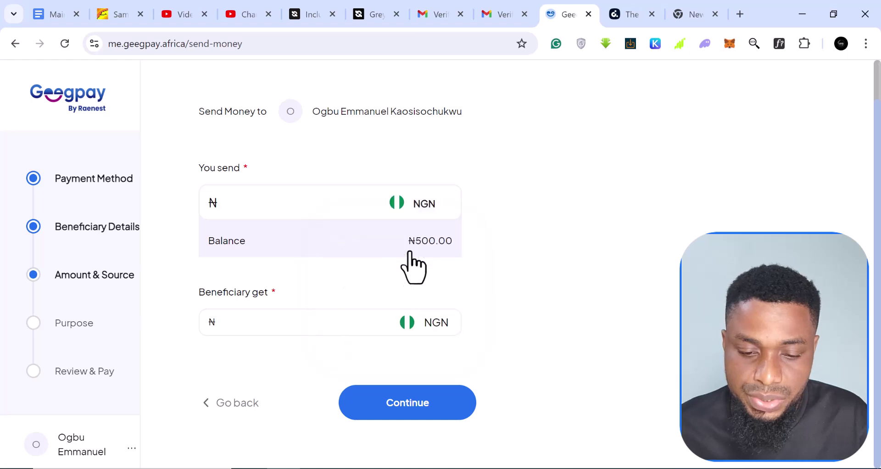
left_click(285, 321)
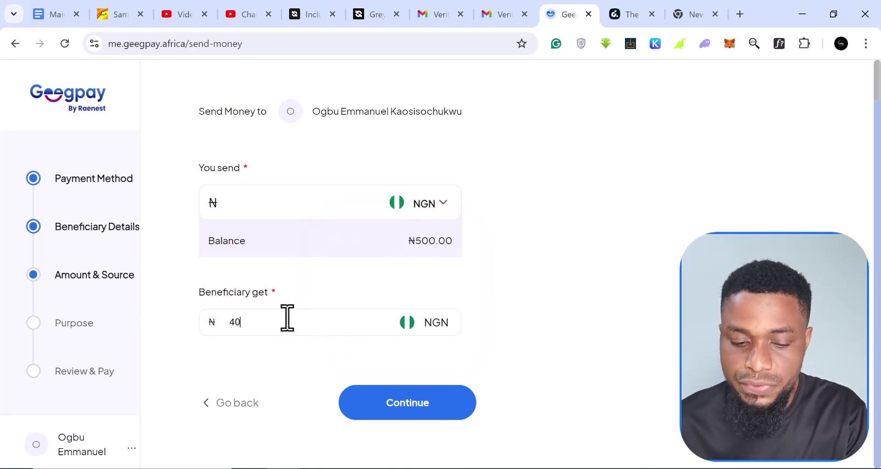
left_click(405, 398)
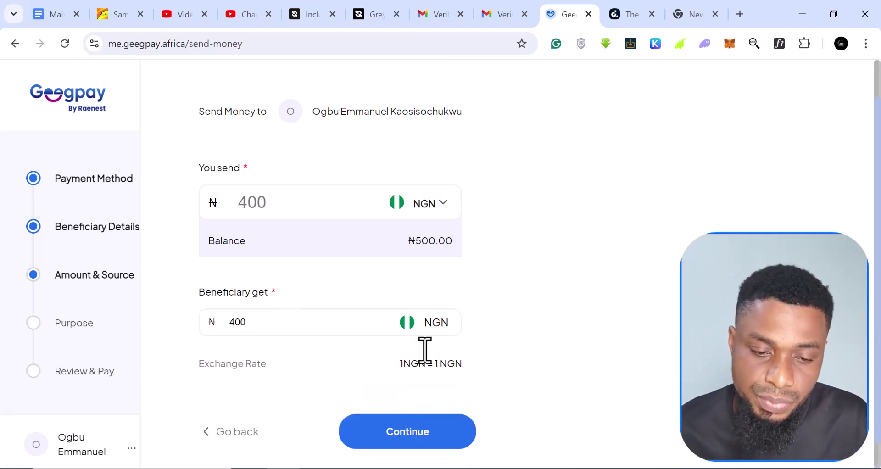
left_click(20, 51)
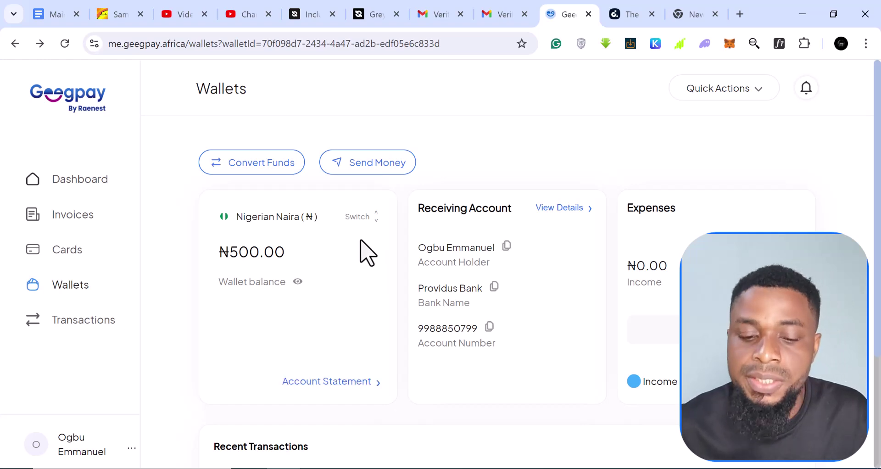
Step: Quote converting Naira to receive $1 (₦1,630, above the ₦500 balance), then return to the dashboard
left_click(251, 167)
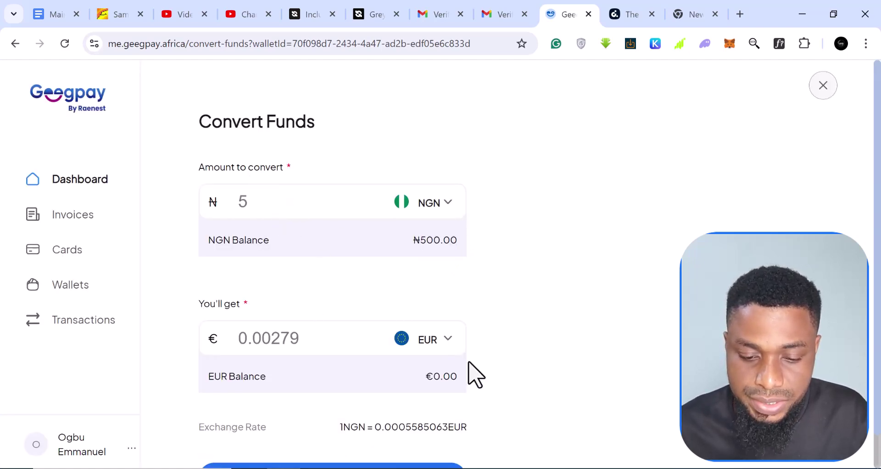
left_click(447, 340)
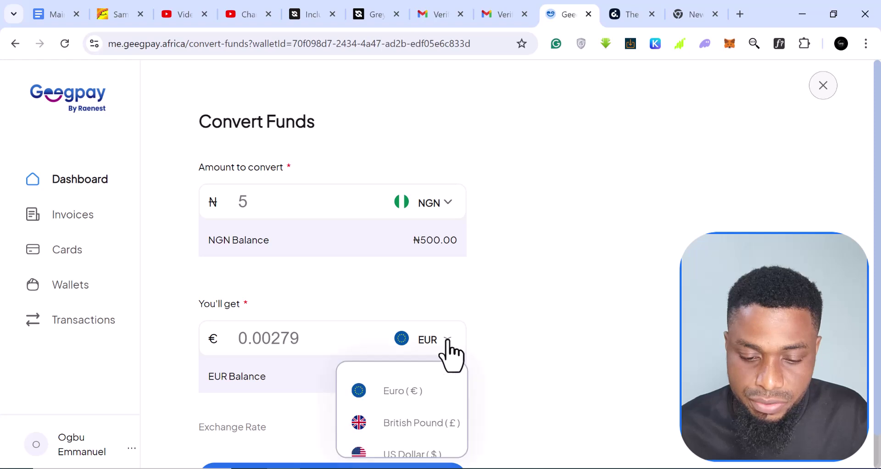
left_click(413, 452)
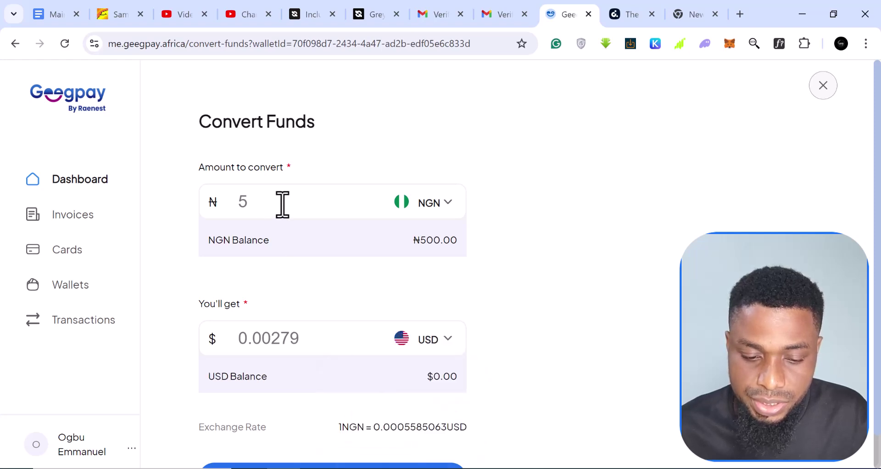
double_click(271, 338)
type("1")
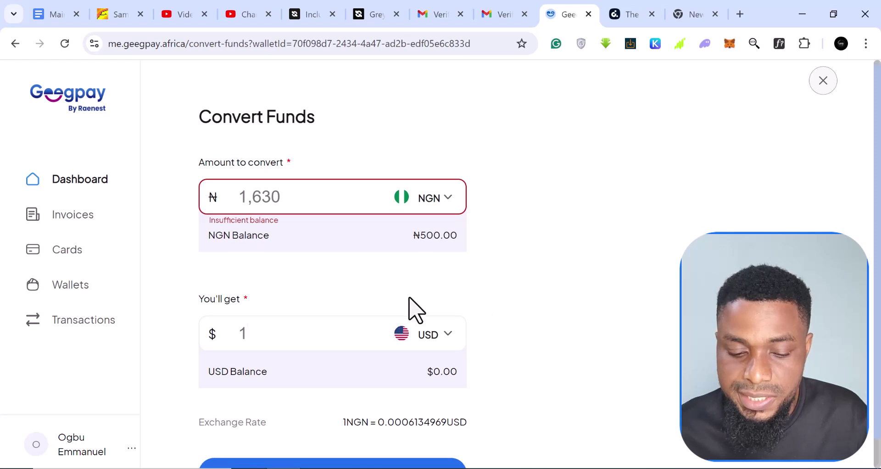
scroll(415, 309, "down", 1)
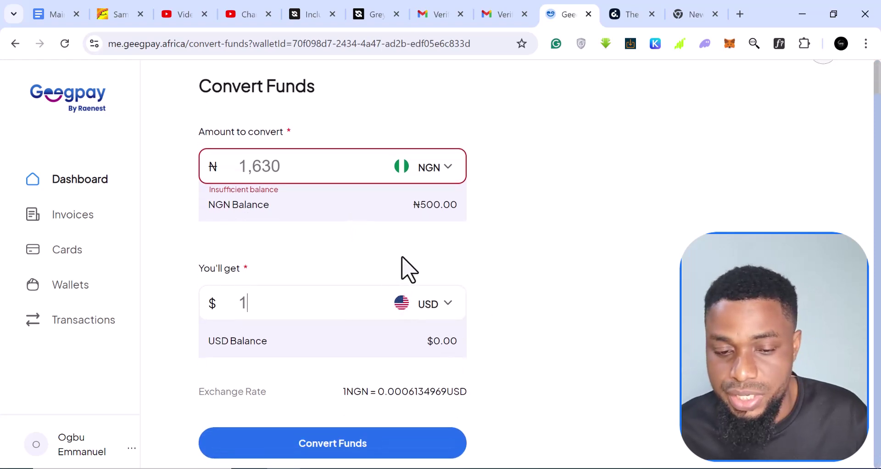
scroll(409, 267, "up", 1)
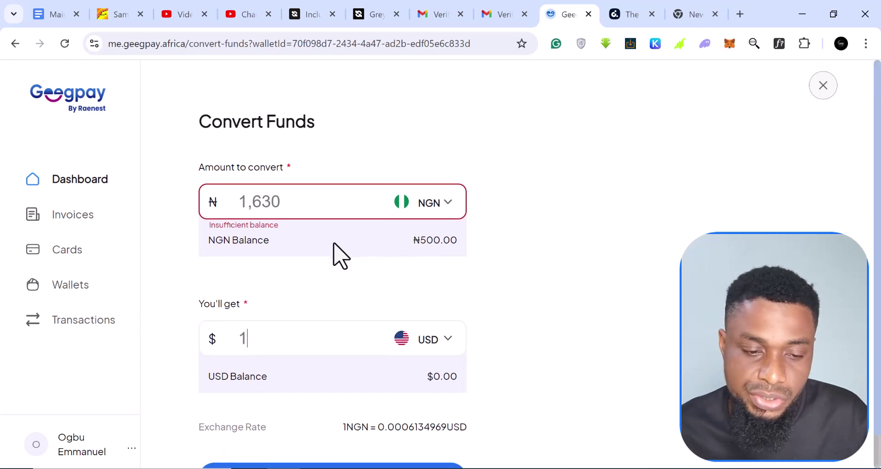
left_click(76, 181)
Step: Scroll down to the Exchange Rates table for EUR, GBP and USD, then back up
scroll(480, 269, "down", 6)
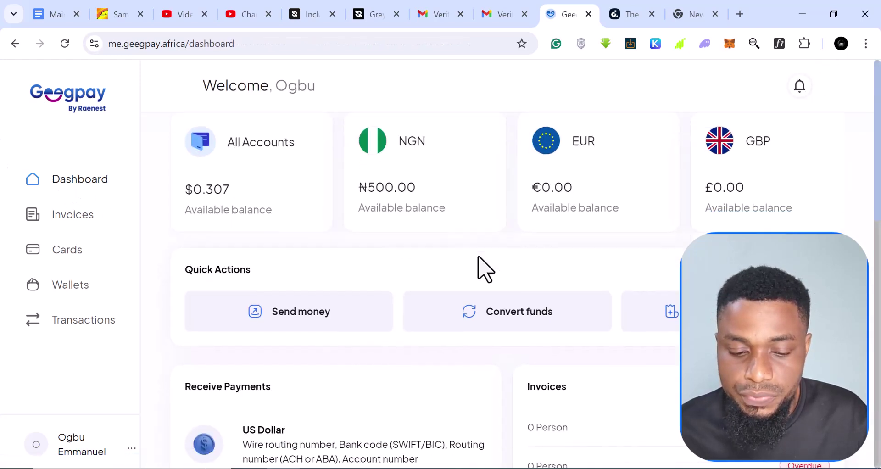
scroll(477, 251, "down", 1)
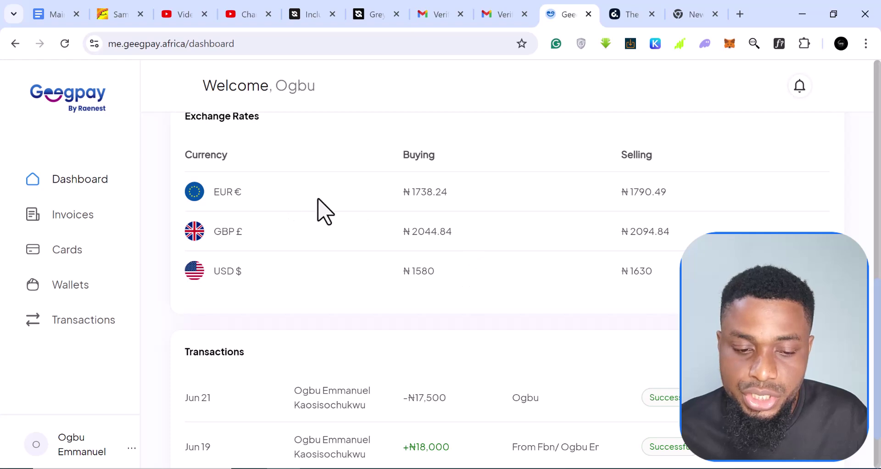
scroll(323, 210, "up", 1)
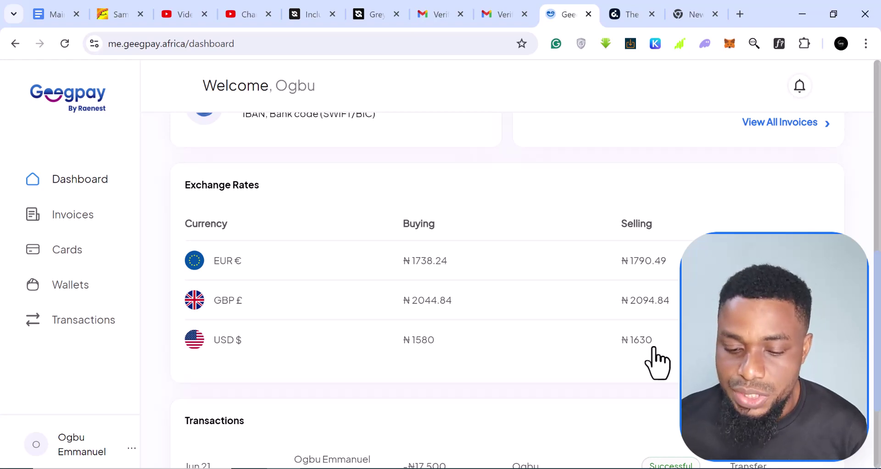
scroll(657, 363, "down", 2)
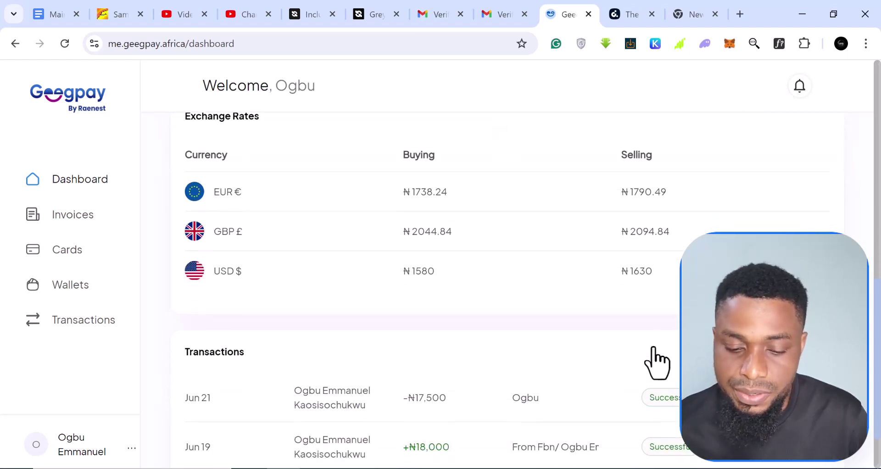
scroll(656, 361, "up", 3)
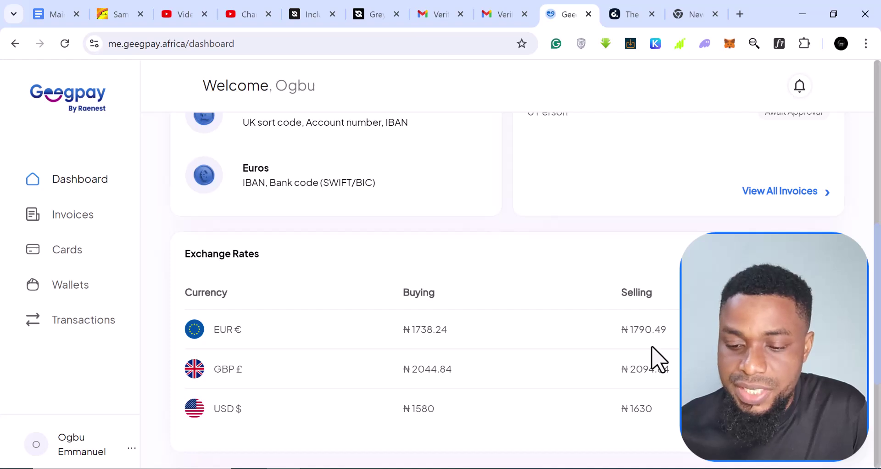
scroll(657, 360, "up", 5)
scroll(656, 359, "up", 4)
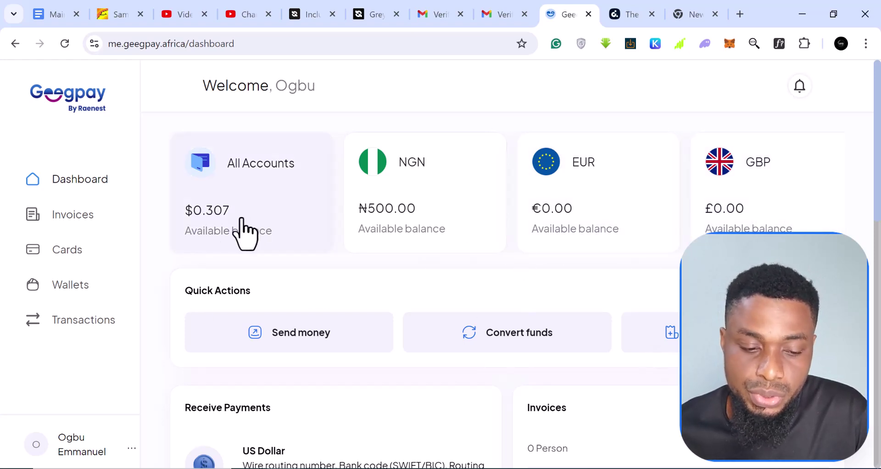
Step: View the US Dollar wallet's domestic wire receiving details, then close the share panel
left_click(70, 285)
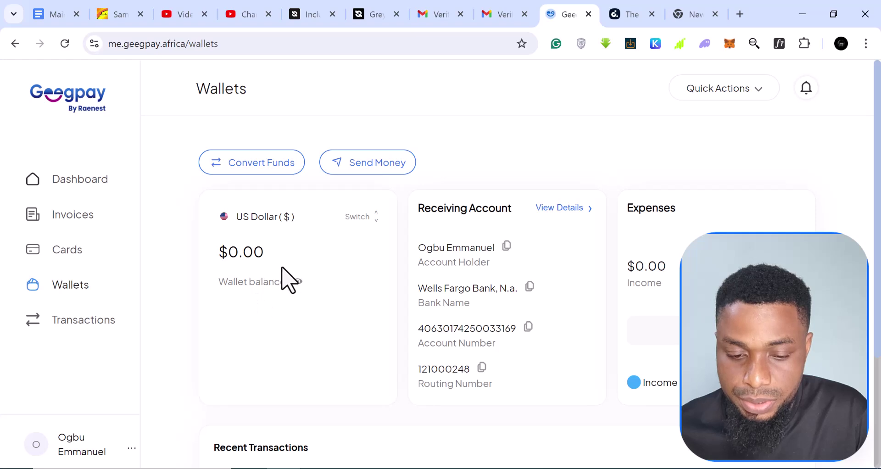
scroll(284, 283, "down", 1)
scroll(278, 283, "down", 2)
scroll(285, 283, "up", 3)
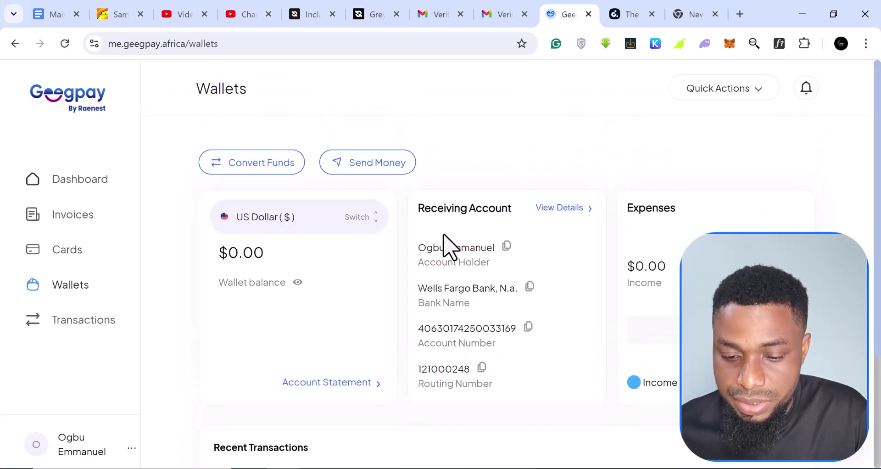
left_click(570, 211)
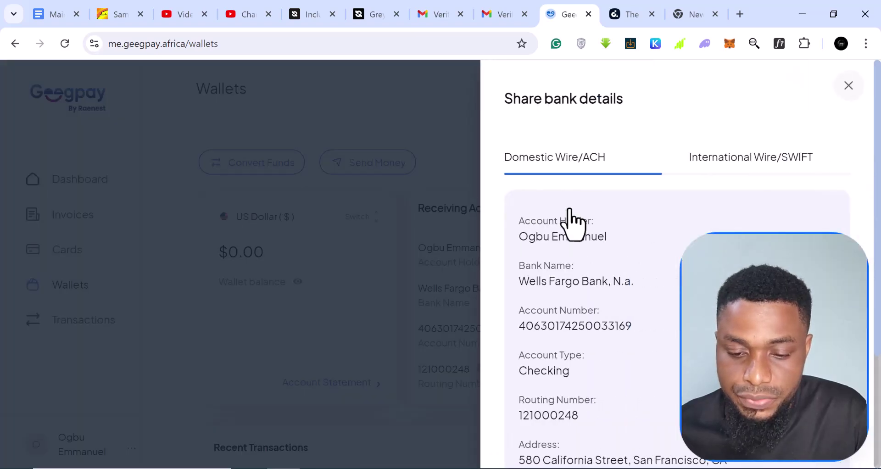
scroll(569, 211, "down", 3)
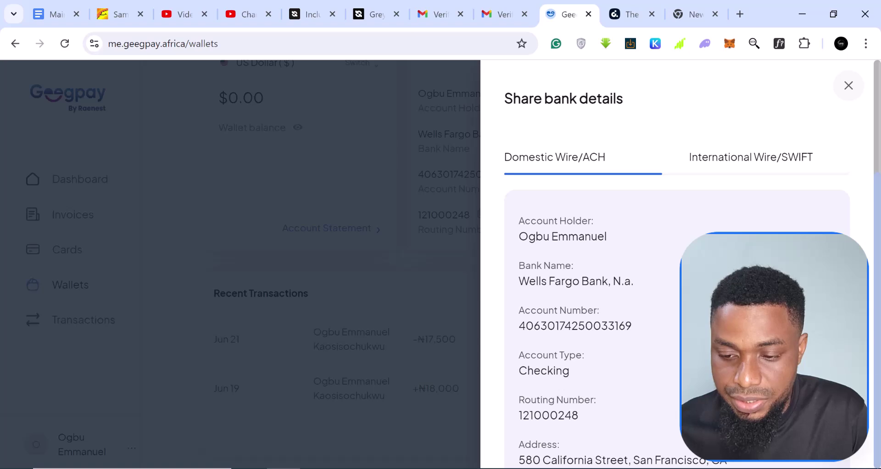
scroll(339, 258, "up", 2)
scroll(338, 258, "down", 2)
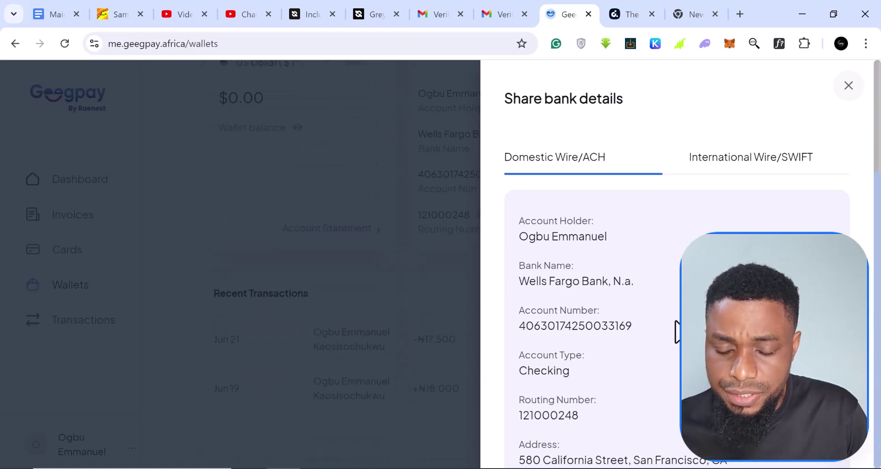
left_click(849, 86)
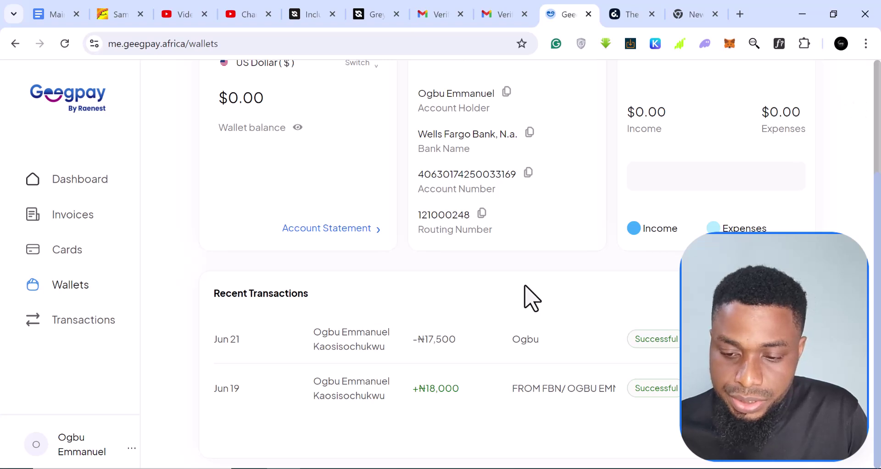
scroll(531, 299, "up", 3)
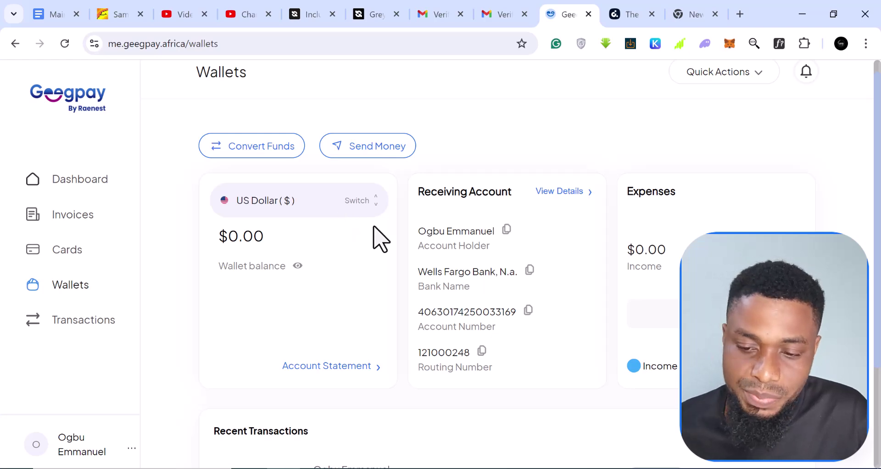
scroll(702, 201, "up", 1)
scroll(649, 193, "down", 3)
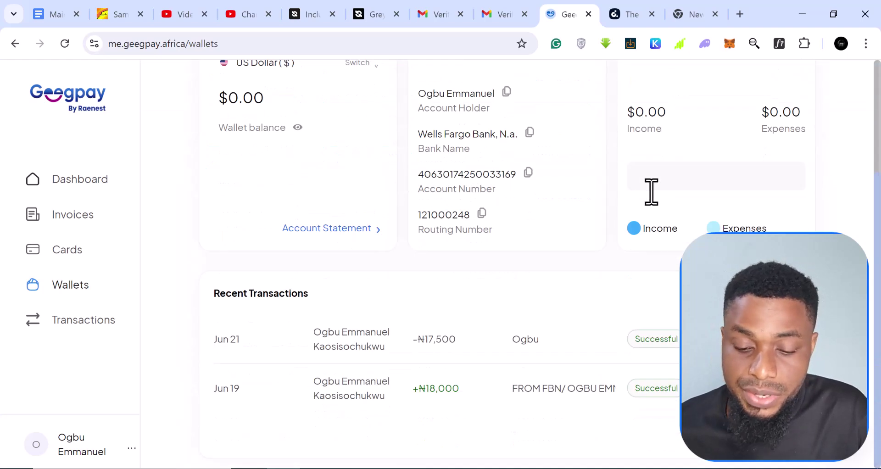
scroll(652, 192, "up", 3)
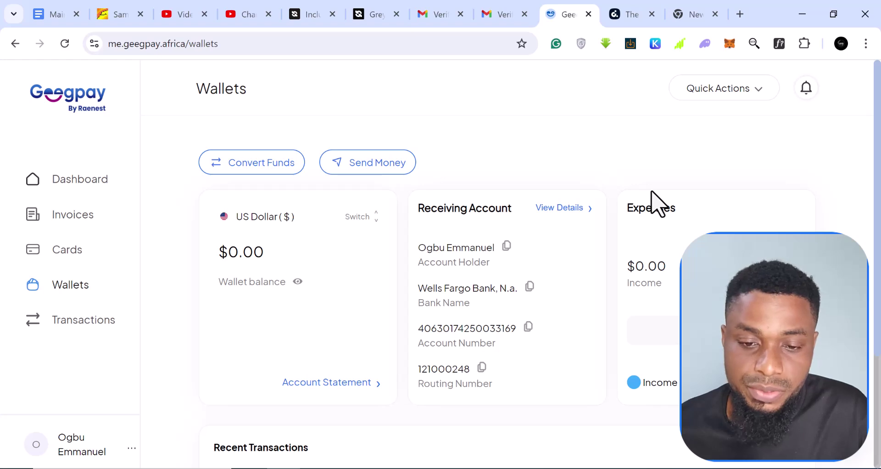